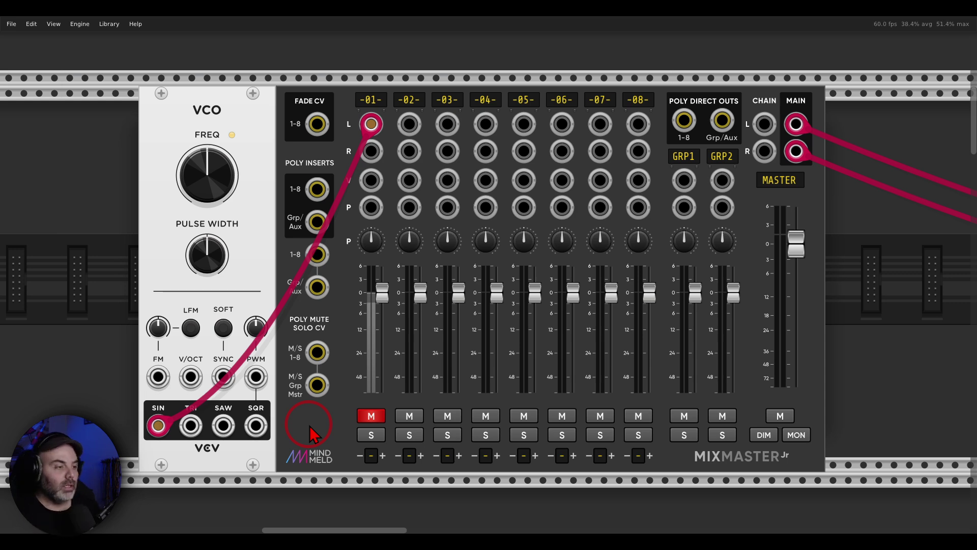
Toggle channel 01's mute repeatedly to hear hard cuts, leaving the sine tone muted
{"action": "left_click", "coordinate": [367, 417]}
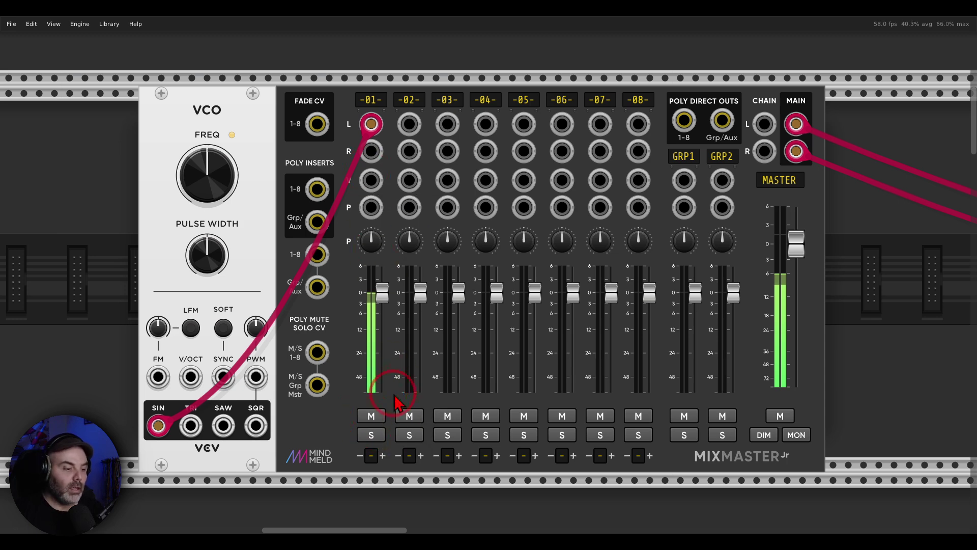
{"action": "double_click", "coordinate": [381, 420]}
{"action": "left_click", "coordinate": [382, 421]}
{"action": "left_click", "coordinate": [382, 422]}
{"action": "double_click", "coordinate": [381, 421]}
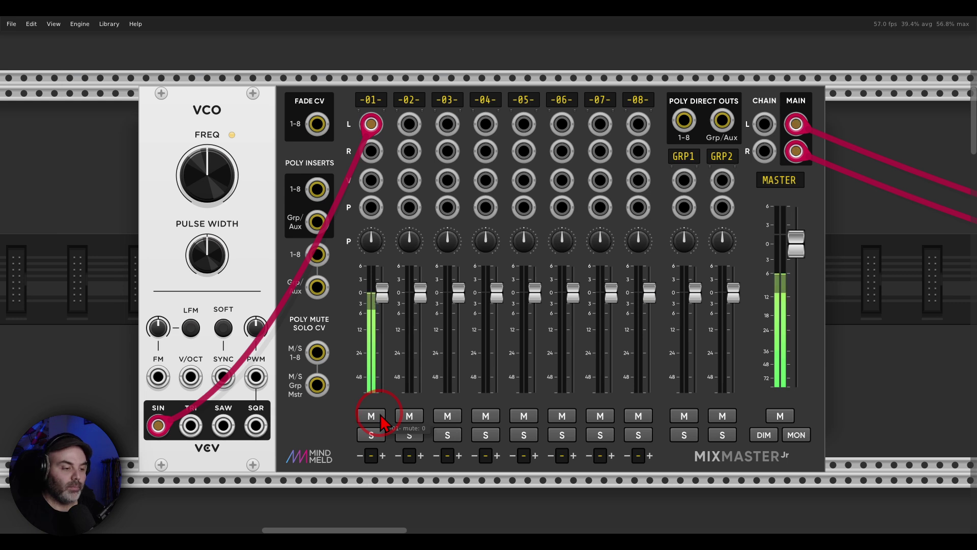
{"action": "left_click", "coordinate": [381, 421]}
{"action": "left_click", "coordinate": [382, 421]}
{"action": "left_click", "coordinate": [381, 422]}
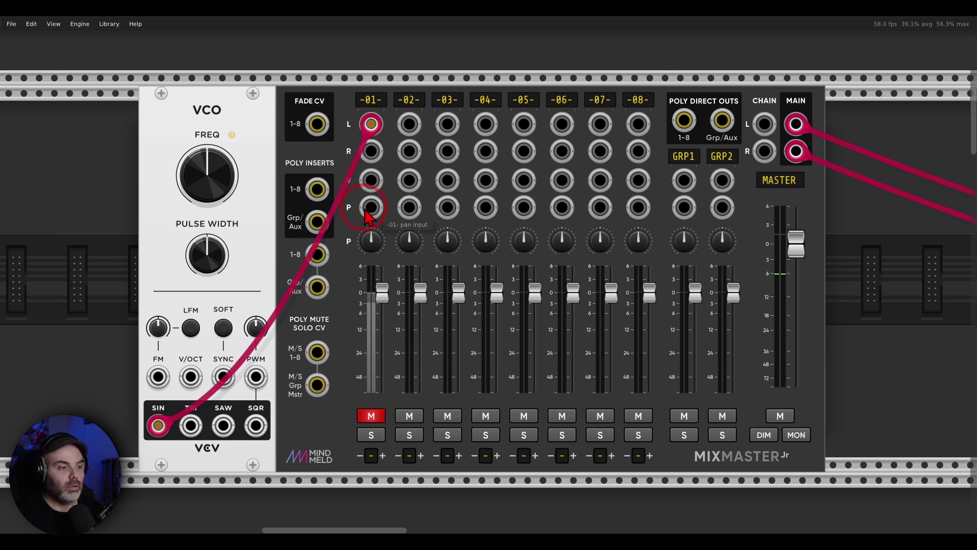
Give track 01 a 3.0 s fade time with an Exp 20% fade curve
{"action": "right_click", "coordinate": [373, 104]}
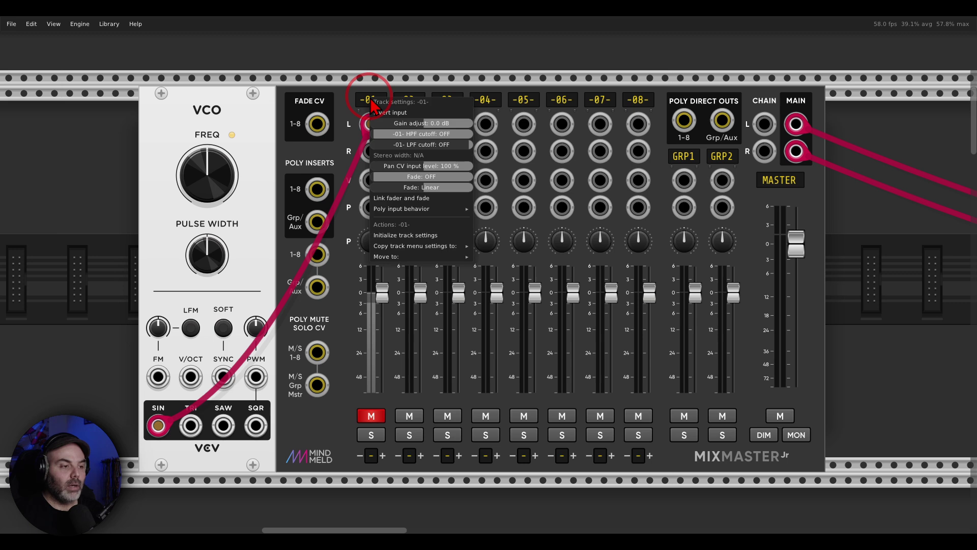
{"action": "left_click", "coordinate": [418, 177]}
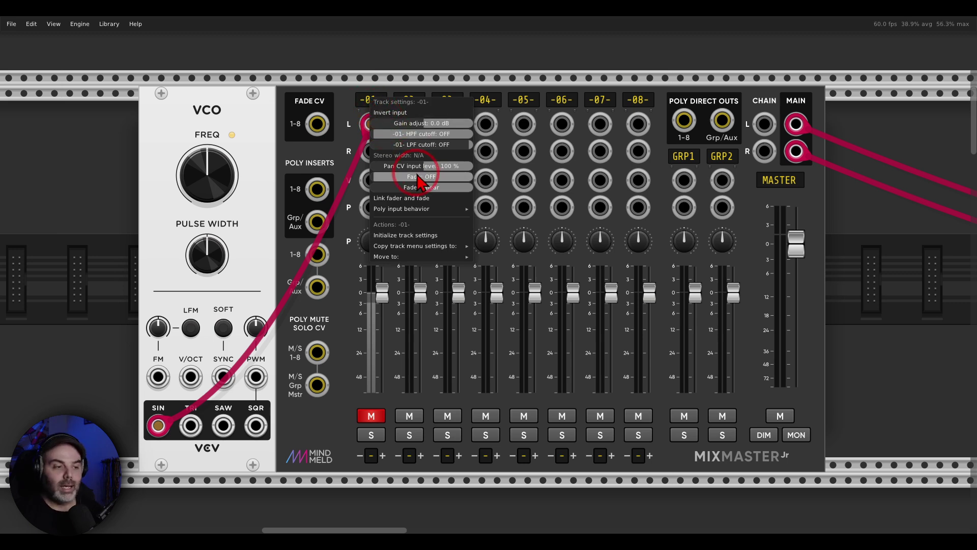
{"action": "mouse_move", "coordinate": [401, 189]}
{"action": "left_mouse_down"}
{"action": "mouse_move", "coordinate": [497, 277]}
{"action": "mouse_move", "coordinate": [458, 278]}
{"action": "mouse_move", "coordinate": [511, 270]}
{"action": "mouse_move", "coordinate": [487, 275]}
{"action": "mouse_move", "coordinate": [419, 189]}
{"action": "left_mouse_up"}
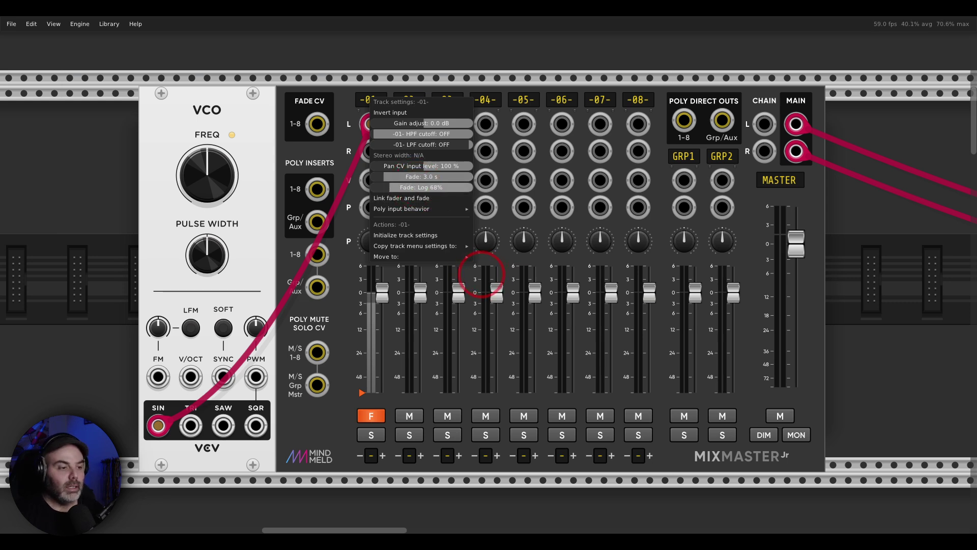
{"action": "left_click_drag", "start_coordinate": [500, 277], "coordinate": [492, 274]}
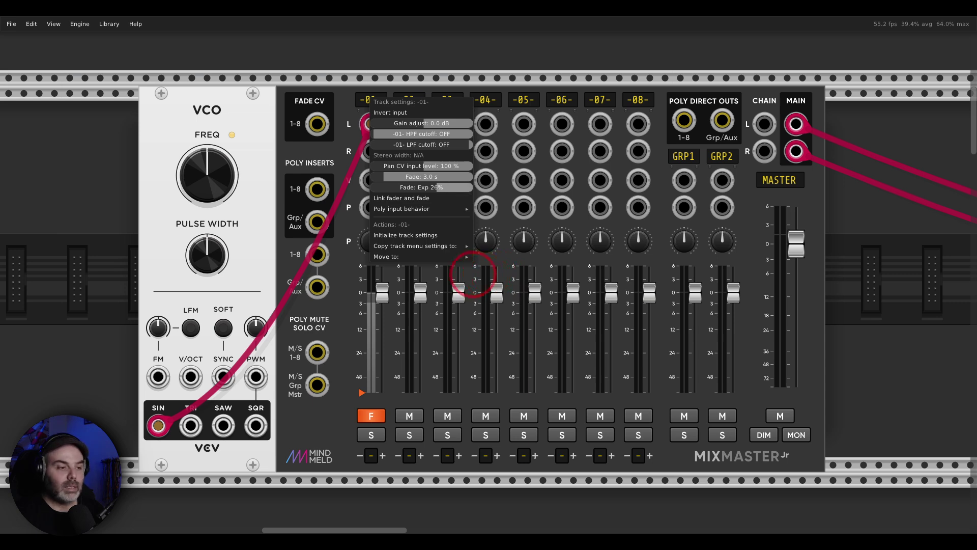
{"action": "left_click", "coordinate": [351, 277]}
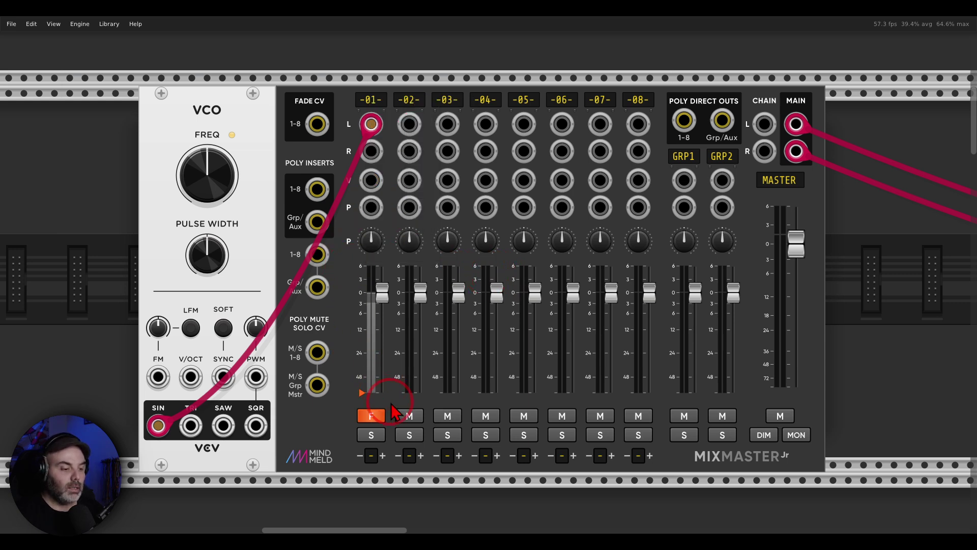
Toggle channel 01's fade button so the sine tone fades in and back out
{"action": "left_click_drag", "start_coordinate": [367, 444], "coordinate": [401, 417]}
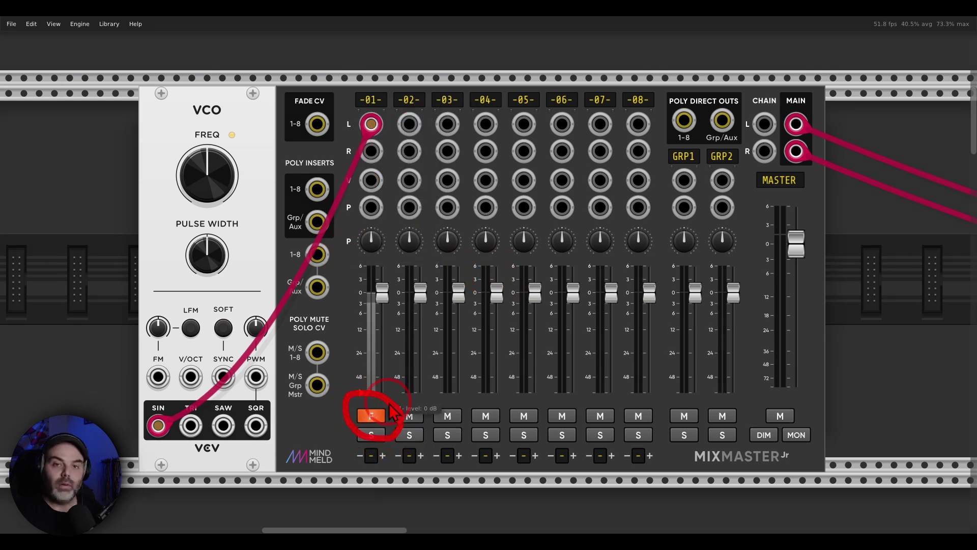
{"action": "left_click", "coordinate": [374, 416]}
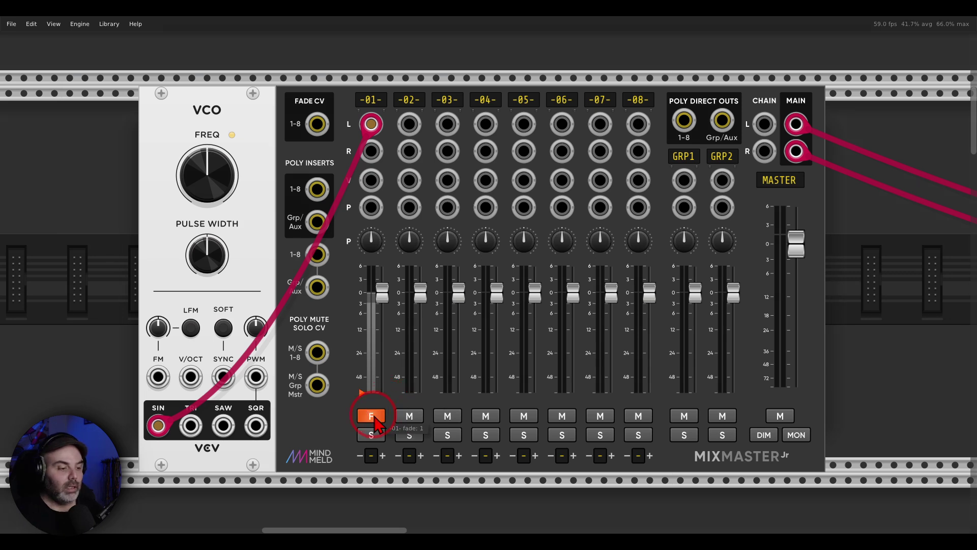
{"action": "left_click", "coordinate": [376, 417]}
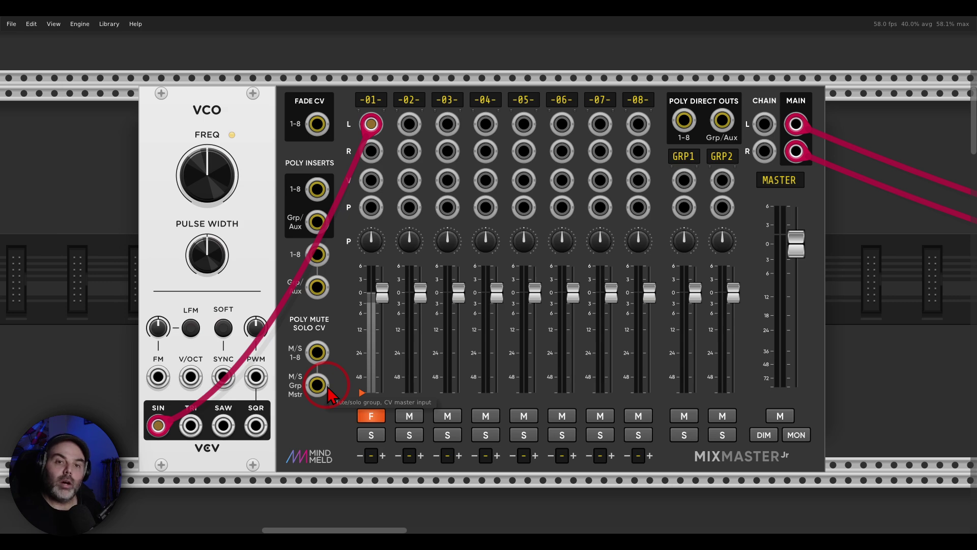
Zoom out and pan the rack to show the sequencer, Meld and four-track MixMaster Jr
{"action": "scroll", "coordinate": [328, 388], "scroll_direction": "down", "scroll_amount": 3}
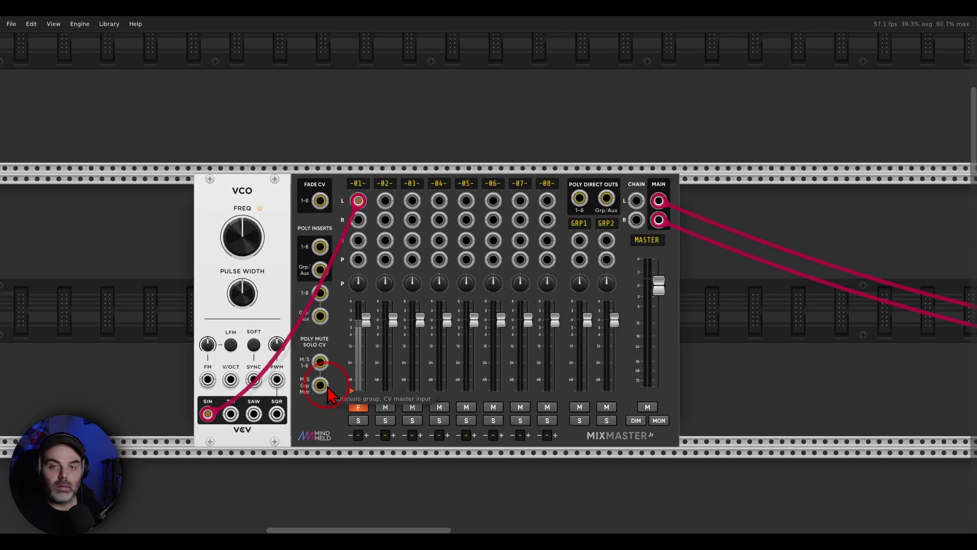
{"action": "scroll", "coordinate": [328, 388], "scroll_direction": "down", "scroll_amount": 2}
{"action": "scroll", "coordinate": [366, 285], "scroll_direction": "down", "scroll_amount": 3}
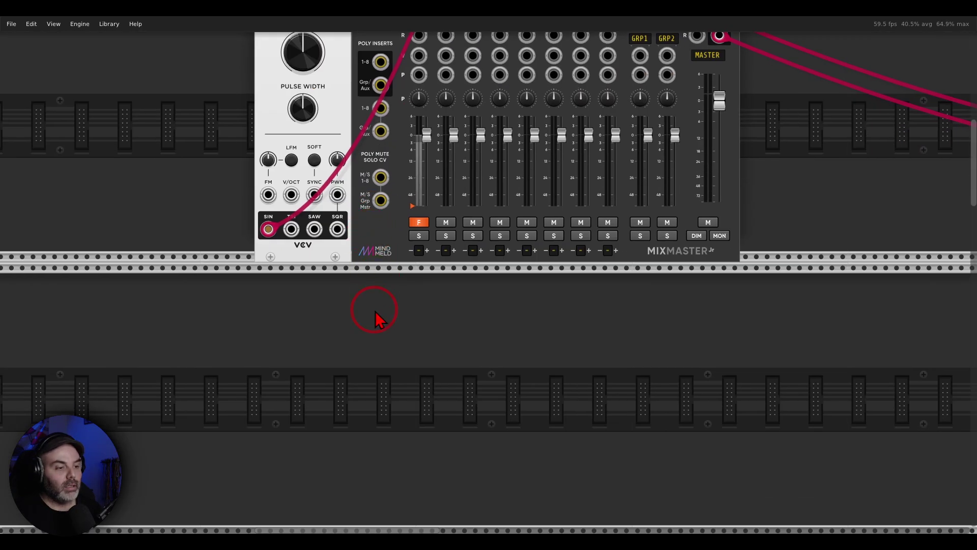
{"action": "scroll", "coordinate": [379, 356], "scroll_direction": "down", "scroll_amount": 3}
{"action": "scroll", "coordinate": [392, 301], "scroll_direction": "down", "scroll_amount": 5}
{"action": "scroll", "coordinate": [407, 178], "scroll_direction": "down", "scroll_amount": 3}
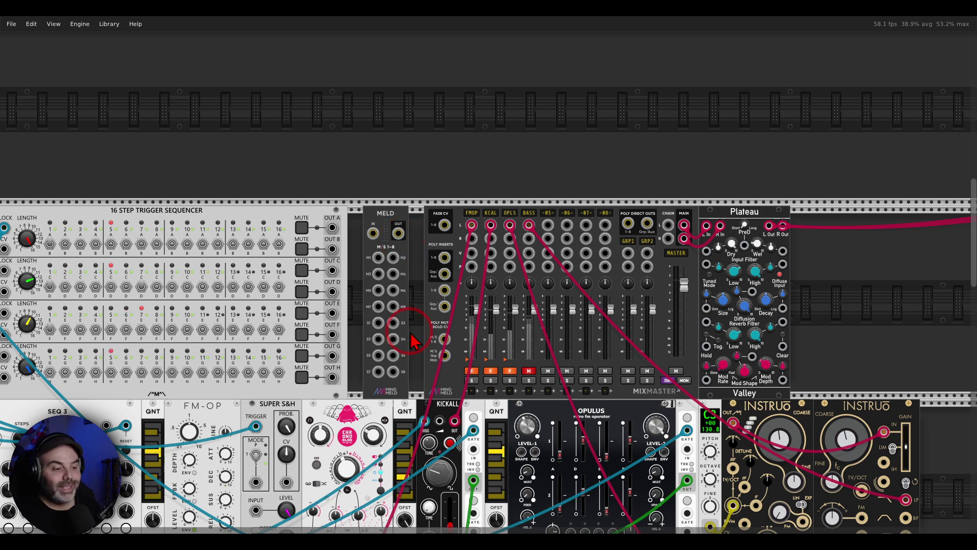
{"action": "scroll", "coordinate": [433, 229], "scroll_direction": "down", "scroll_amount": 5}
{"action": "scroll", "coordinate": [453, 187], "scroll_direction": "down", "scroll_amount": 2, "text": "ctrl"}
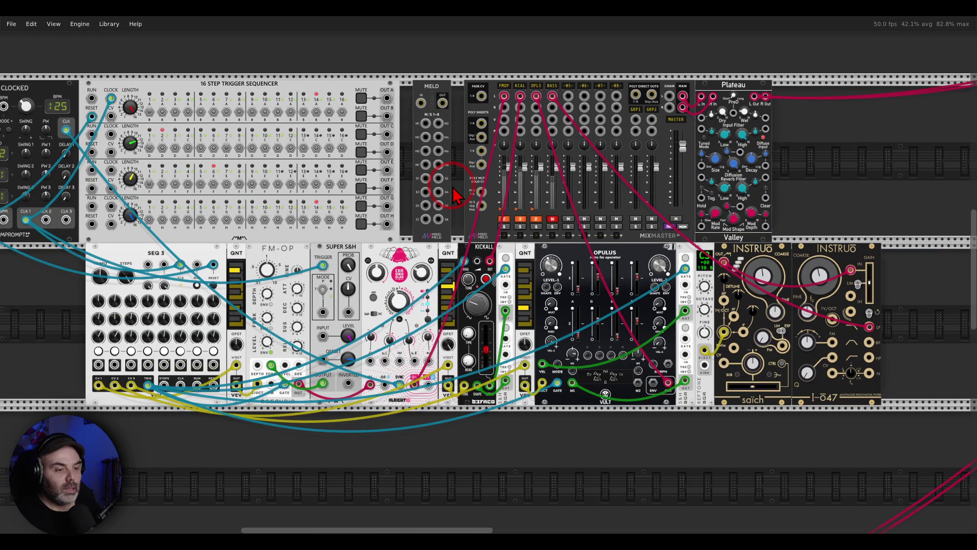
{"action": "scroll", "coordinate": [473, 192], "scroll_direction": "left", "scroll_amount": 4}
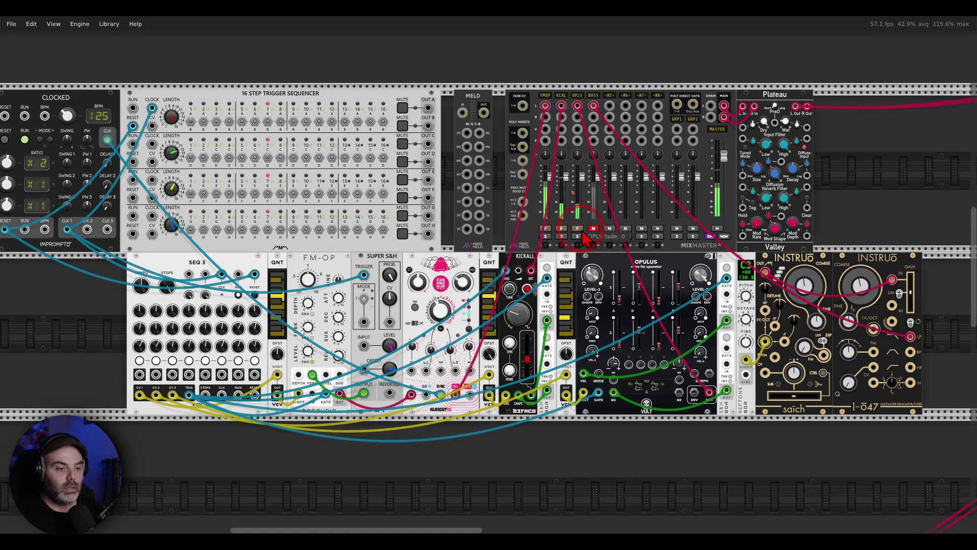
Unmute the BASS channel so FMOP, KICAL, OPLS and BASS all play through the mixer
{"action": "left_click_drag", "start_coordinate": [661, 252], "coordinate": [671, 265]}
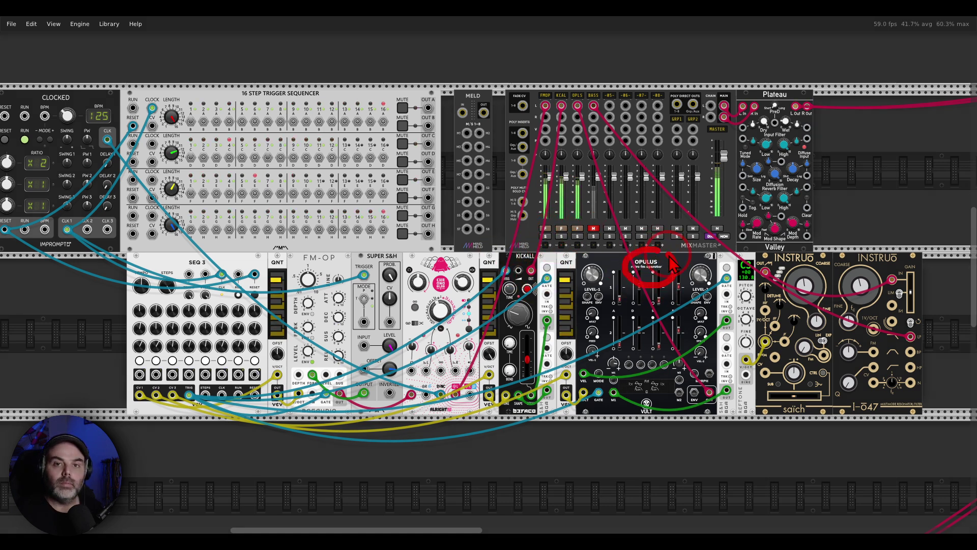
{"action": "left_click", "coordinate": [594, 229]}
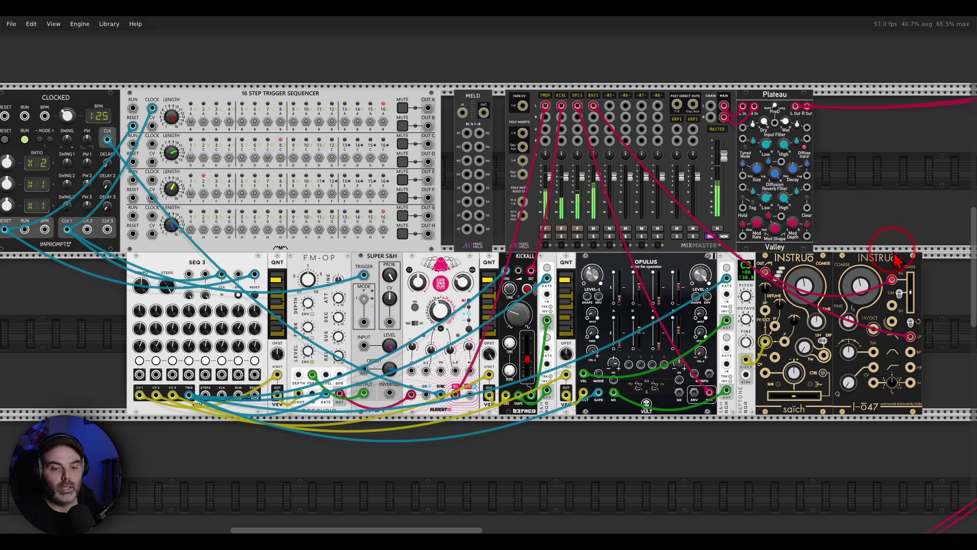
{"action": "left_click_drag", "start_coordinate": [903, 257], "coordinate": [908, 267]}
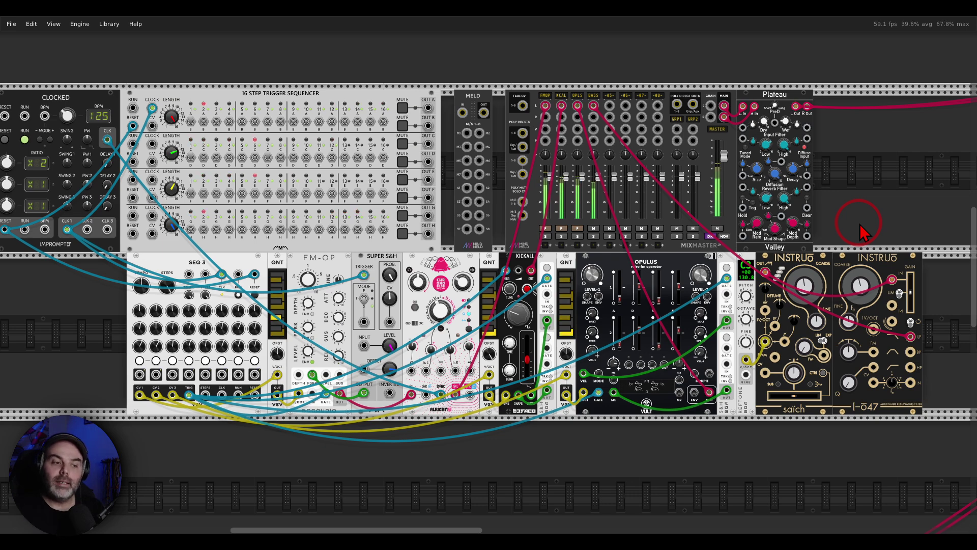
{"action": "scroll", "coordinate": [575, 108], "scroll_direction": "up", "scroll_amount": 5}
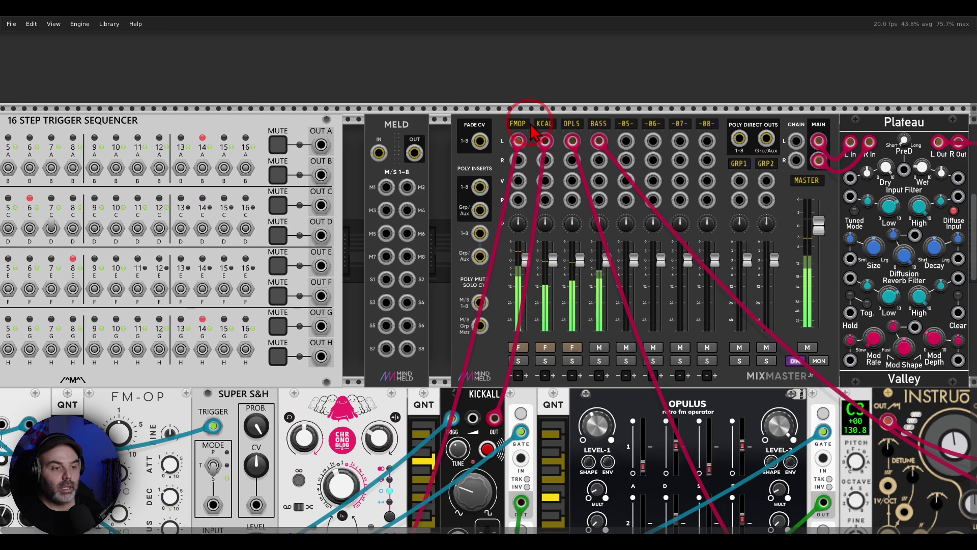
{"action": "right_click", "coordinate": [524, 120]}
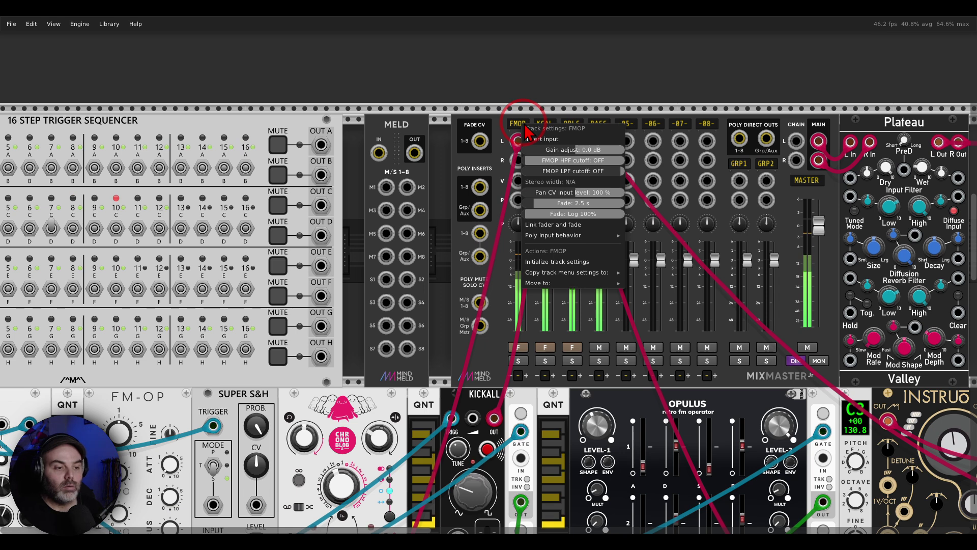
{"action": "left_click", "coordinate": [540, 122]}
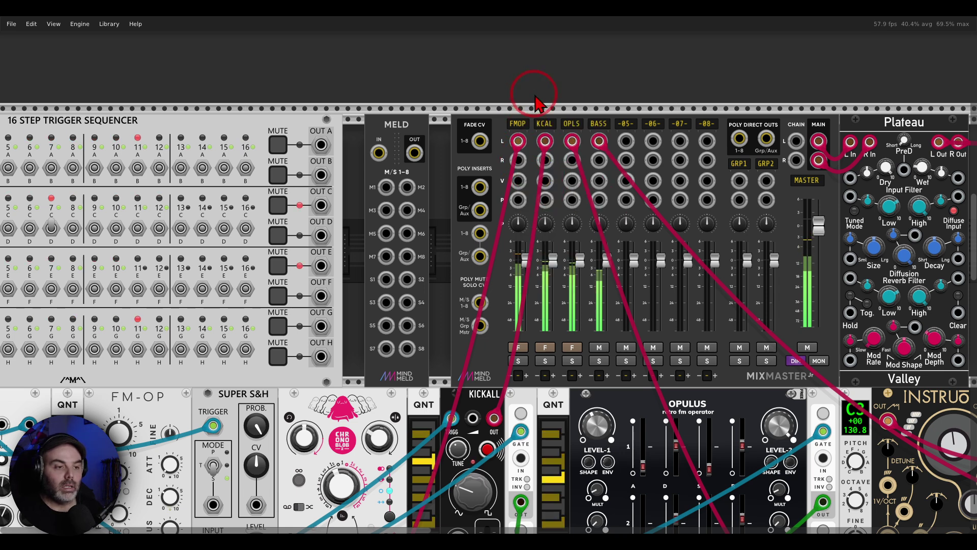
{"action": "right_click", "coordinate": [546, 127]}
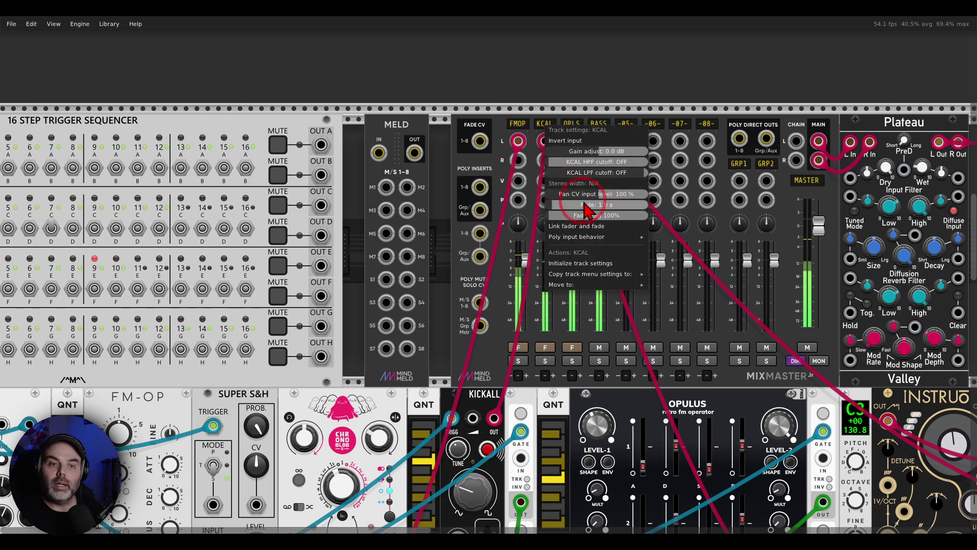
{"action": "left_click", "coordinate": [579, 205]}
{"action": "left_click", "coordinate": [558, 105]}
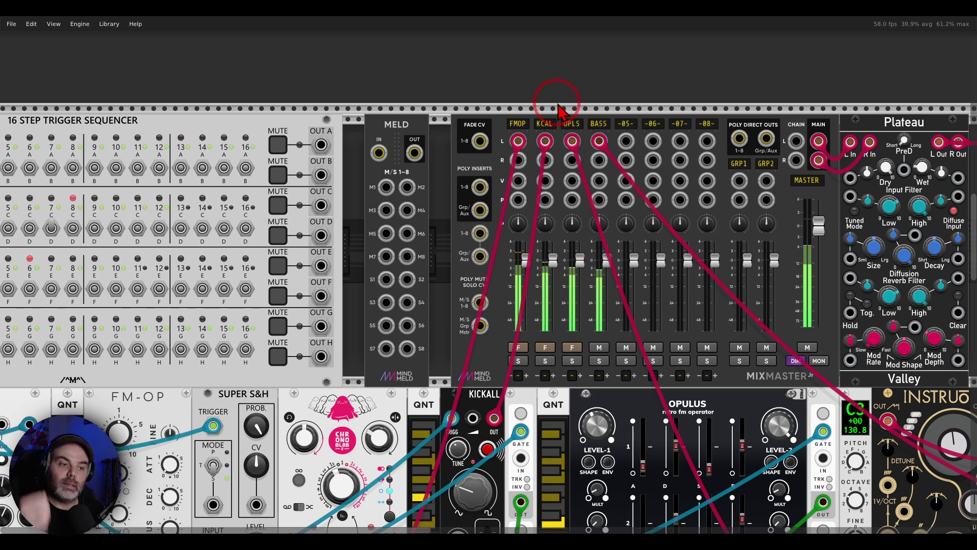
{"action": "left_click", "coordinate": [565, 123]}
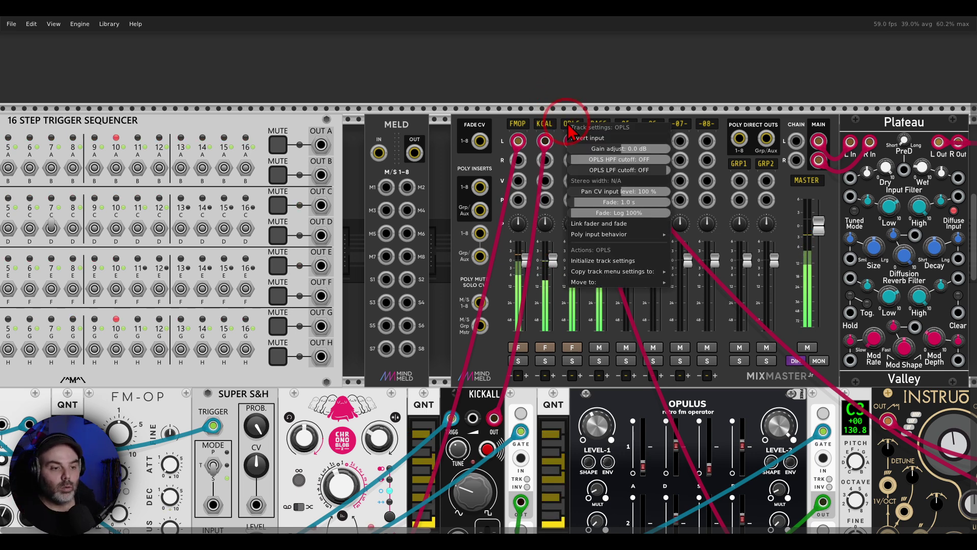
{"action": "left_click", "coordinate": [515, 104]}
{"action": "scroll", "coordinate": [463, 103], "scroll_direction": "left", "scroll_amount": 10}
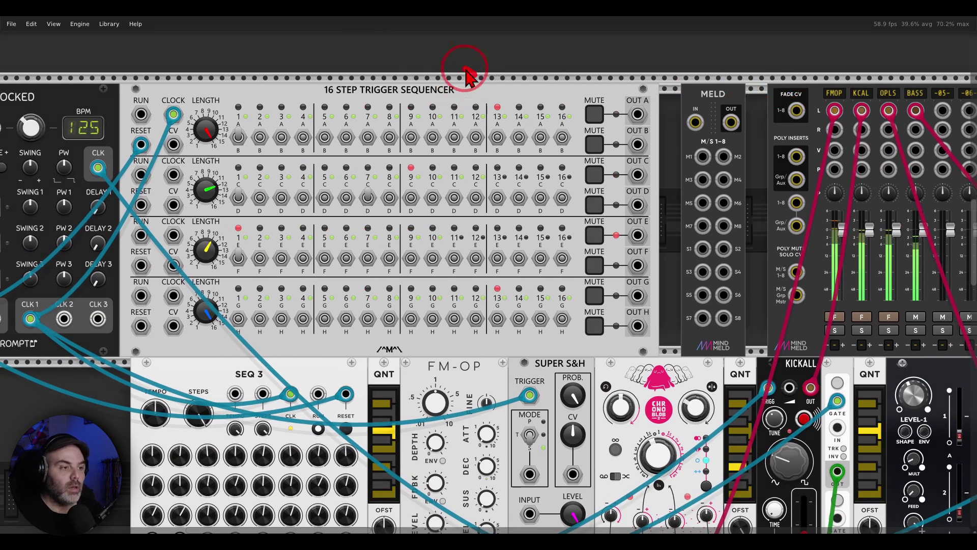
{"action": "left_click_drag", "start_coordinate": [465, 71], "coordinate": [466, 90]}
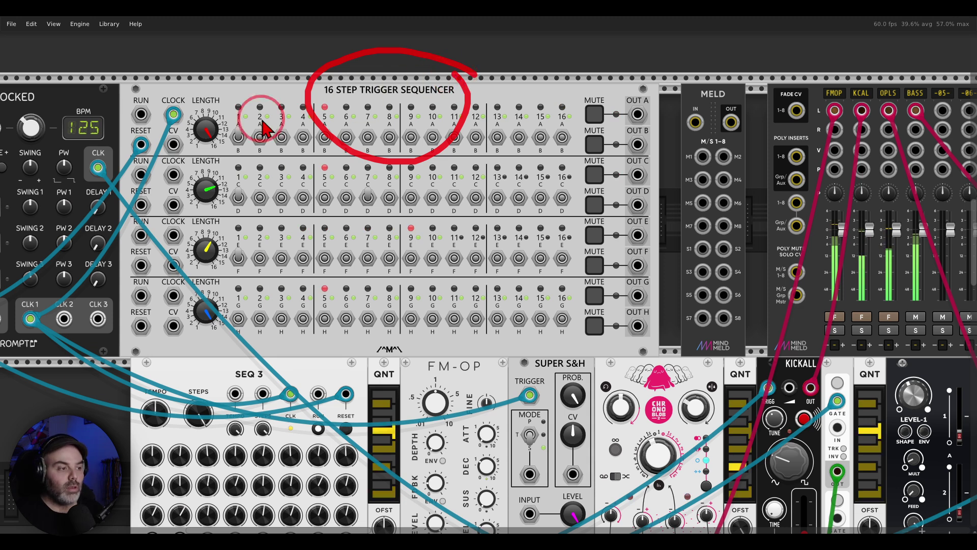
Annotate the sequencer's length control and first eight steps, then scroll right to Meld and MixMaster Jr
{"action": "mouse_move", "coordinate": [244, 104]}
{"action": "left_mouse_down"}
{"action": "mouse_move", "coordinate": [222, 98]}
{"action": "mouse_move", "coordinate": [150, 224]}
{"action": "mouse_move", "coordinate": [270, 163]}
{"action": "mouse_move", "coordinate": [240, 99]}
{"action": "left_mouse_up"}
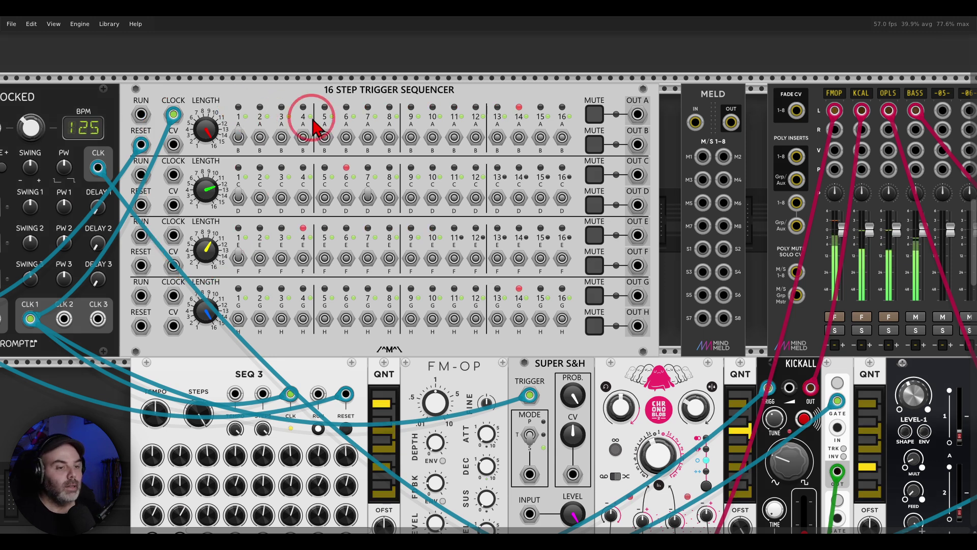
{"action": "mouse_move", "coordinate": [275, 113]}
{"action": "left_mouse_down"}
{"action": "mouse_move", "coordinate": [198, 215]}
{"action": "mouse_move", "coordinate": [345, 291]}
{"action": "mouse_move", "coordinate": [283, 134]}
{"action": "left_mouse_up"}
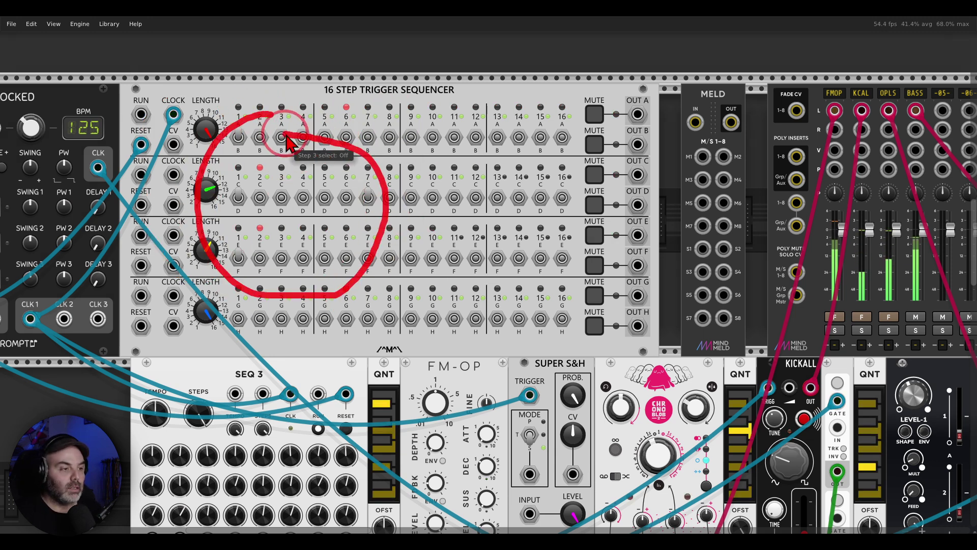
{"action": "scroll", "coordinate": [438, 122], "scroll_direction": "right", "scroll_amount": 6}
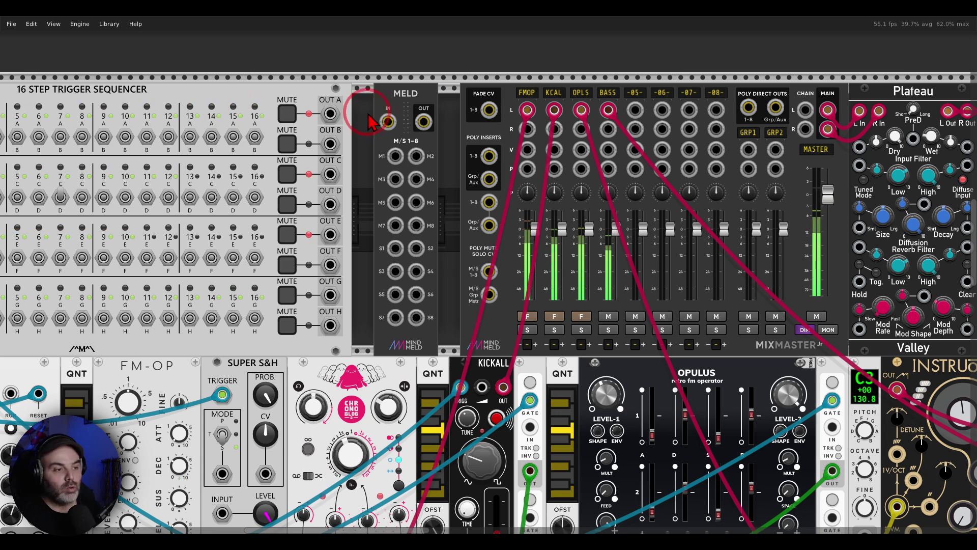
Mark up Meld's jacks and the mixer's inputs, then cable Meld's OUT to the poly mute/solo CV input
{"action": "mouse_move", "coordinate": [393, 84]}
{"action": "left_mouse_down"}
{"action": "mouse_move", "coordinate": [396, 138]}
{"action": "mouse_move", "coordinate": [432, 93]}
{"action": "left_mouse_up"}
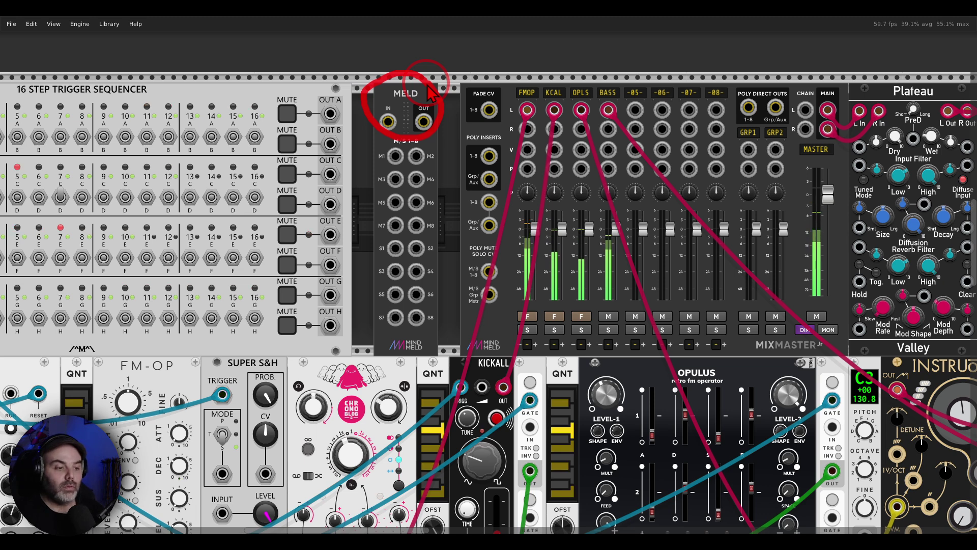
{"action": "mouse_move", "coordinate": [608, 287]}
{"action": "left_mouse_down"}
{"action": "mouse_move", "coordinate": [590, 296]}
{"action": "mouse_move", "coordinate": [496, 323]}
{"action": "mouse_move", "coordinate": [620, 379]}
{"action": "mouse_move", "coordinate": [608, 288]}
{"action": "left_mouse_up"}
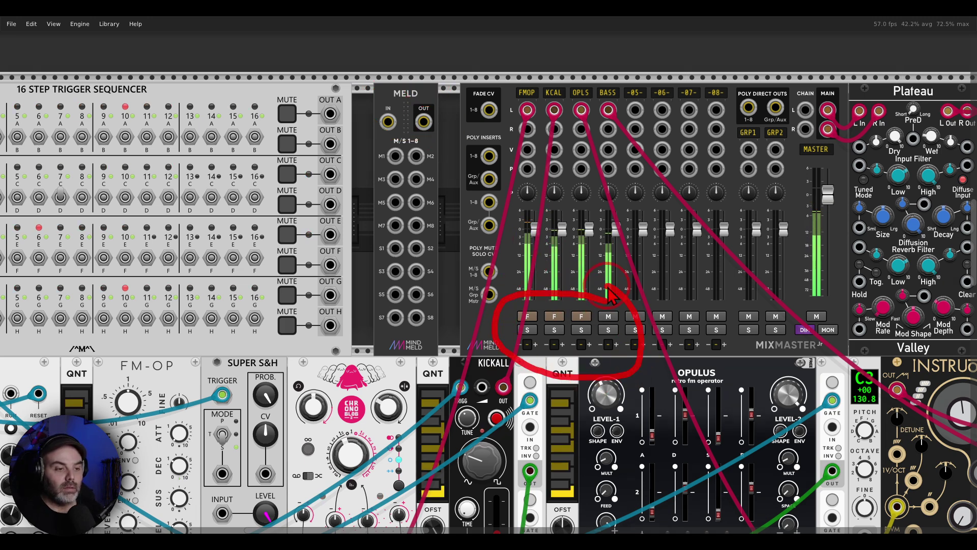
{"action": "mouse_move", "coordinate": [593, 122]}
{"action": "left_mouse_down"}
{"action": "mouse_move", "coordinate": [511, 127]}
{"action": "mouse_move", "coordinate": [610, 134]}
{"action": "left_mouse_up"}
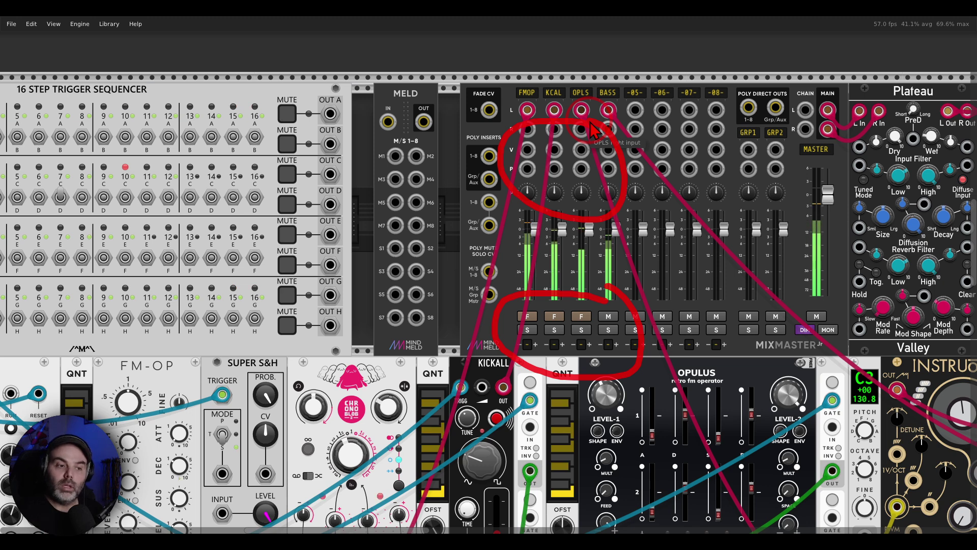
{"action": "mouse_move", "coordinate": [503, 261]}
{"action": "left_mouse_down"}
{"action": "mouse_move", "coordinate": [458, 280]}
{"action": "mouse_move", "coordinate": [477, 293]}
{"action": "mouse_move", "coordinate": [510, 284]}
{"action": "left_mouse_up"}
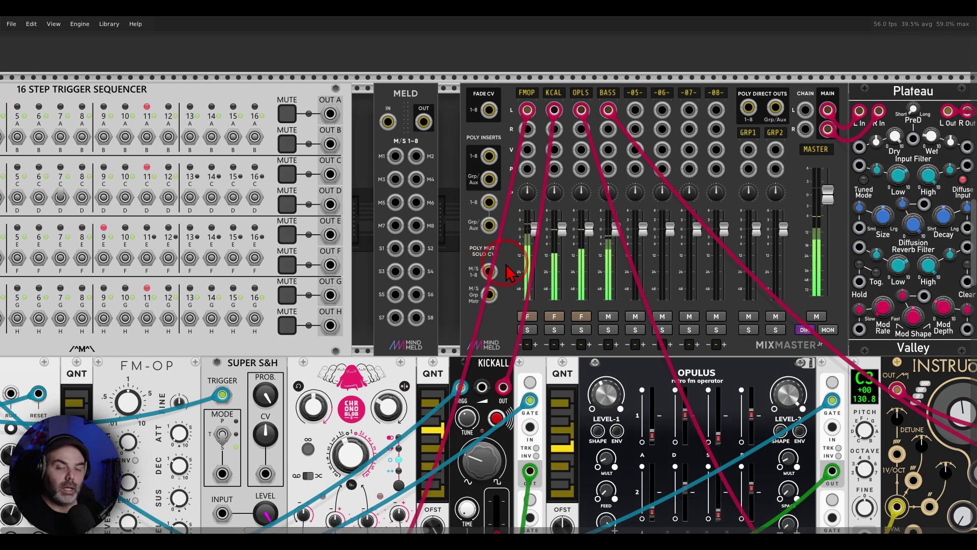
{"action": "mouse_move", "coordinate": [447, 150]}
{"action": "left_mouse_down"}
{"action": "mouse_move", "coordinate": [407, 110]}
{"action": "mouse_move", "coordinate": [489, 271]}
{"action": "left_mouse_up"}
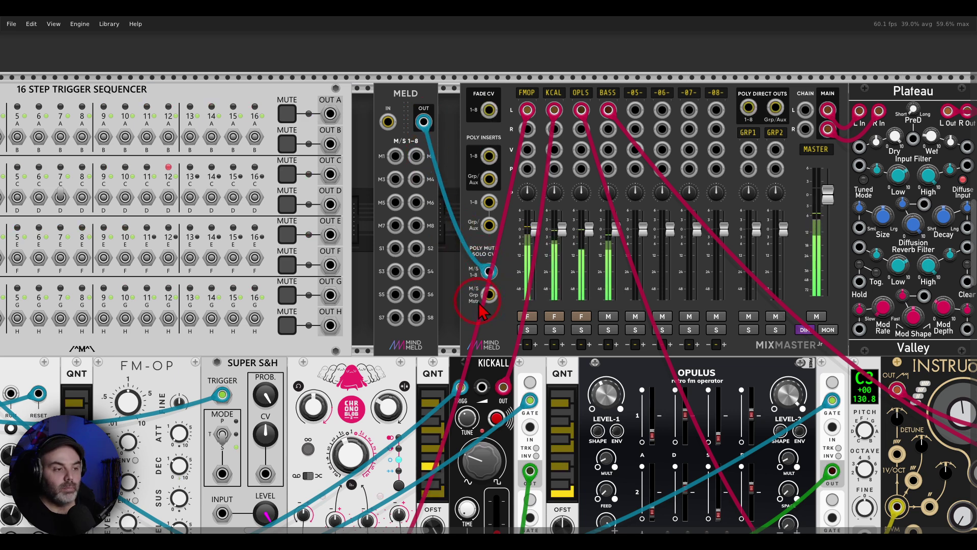
Patch sequencer trigger outputs A and C into Meld's first two mute inputs, then point out the channel faders
{"action": "mouse_move", "coordinate": [436, 142]}
{"action": "left_mouse_down"}
{"action": "mouse_move", "coordinate": [382, 143]}
{"action": "mouse_move", "coordinate": [396, 160]}
{"action": "mouse_move", "coordinate": [435, 166]}
{"action": "left_mouse_up"}
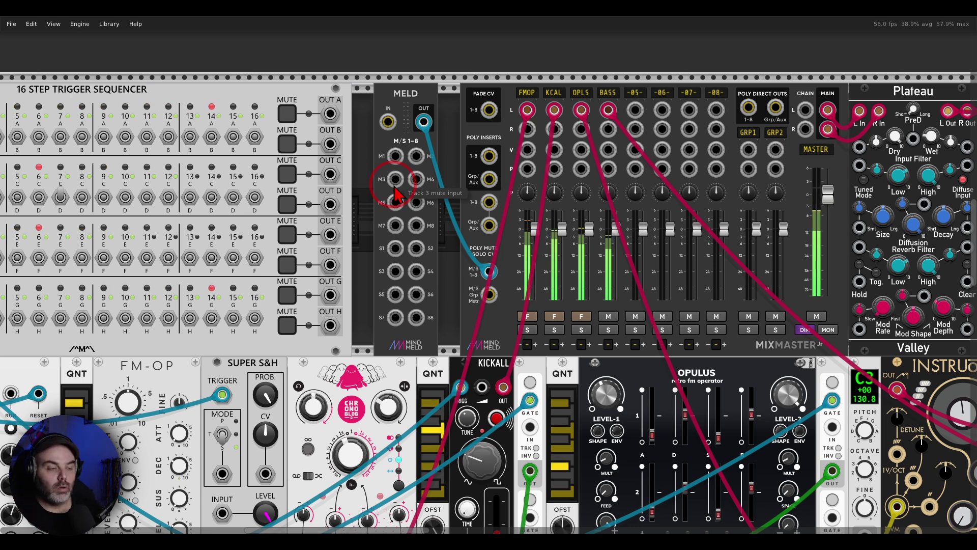
{"action": "left_click_drag", "start_coordinate": [331, 114], "coordinate": [396, 156]}
{"action": "left_click_drag", "start_coordinate": [329, 174], "coordinate": [330, 235]}
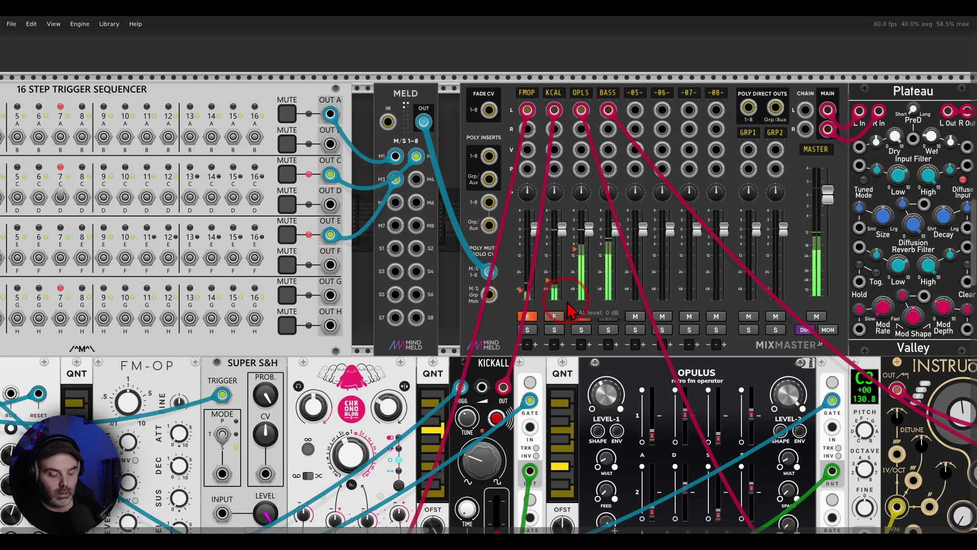
{"action": "mouse_move", "coordinate": [623, 196]}
{"action": "left_mouse_down"}
{"action": "mouse_move", "coordinate": [504, 240]}
{"action": "mouse_move", "coordinate": [636, 196]}
{"action": "left_mouse_up"}
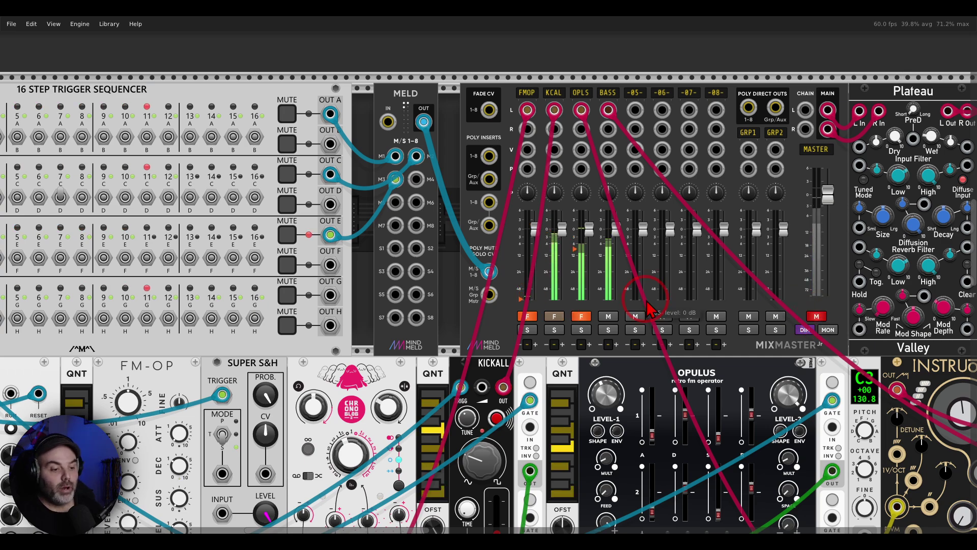
Frame the zOù MAï patch and mark the three VCOs feeding MixMaster's C, Eb and G channels
{"action": "scroll", "coordinate": [582, 209], "scroll_direction": "down", "scroll_amount": 3}
{"action": "scroll", "coordinate": [581, 209], "scroll_direction": "down", "scroll_amount": 5}
{"action": "scroll", "coordinate": [581, 209], "scroll_direction": "up", "scroll_amount": 2}
{"action": "scroll", "coordinate": [581, 208], "scroll_direction": "down", "scroll_amount": 4}
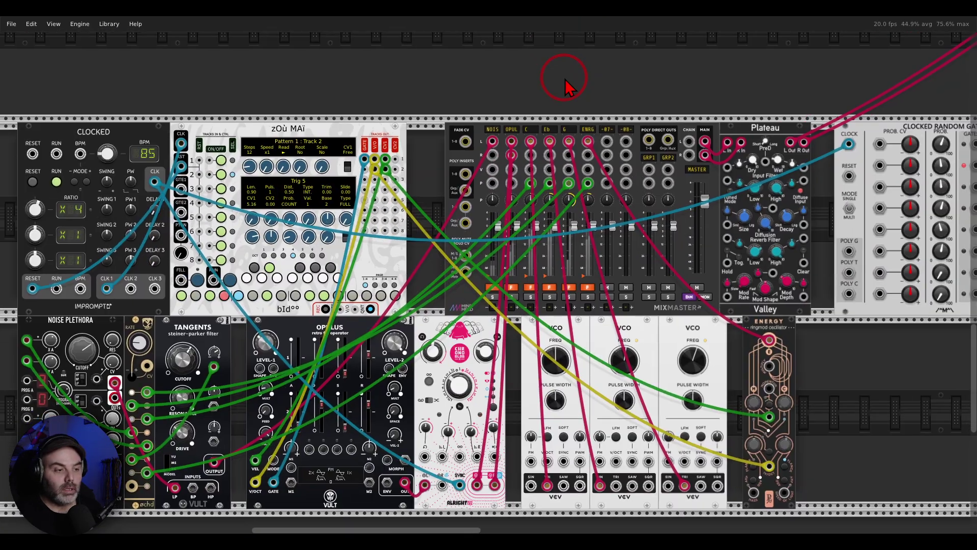
{"action": "scroll", "coordinate": [506, 98], "scroll_direction": "up", "scroll_amount": 3}
{"action": "left_click_drag", "start_coordinate": [513, 100], "coordinate": [514, 110]}
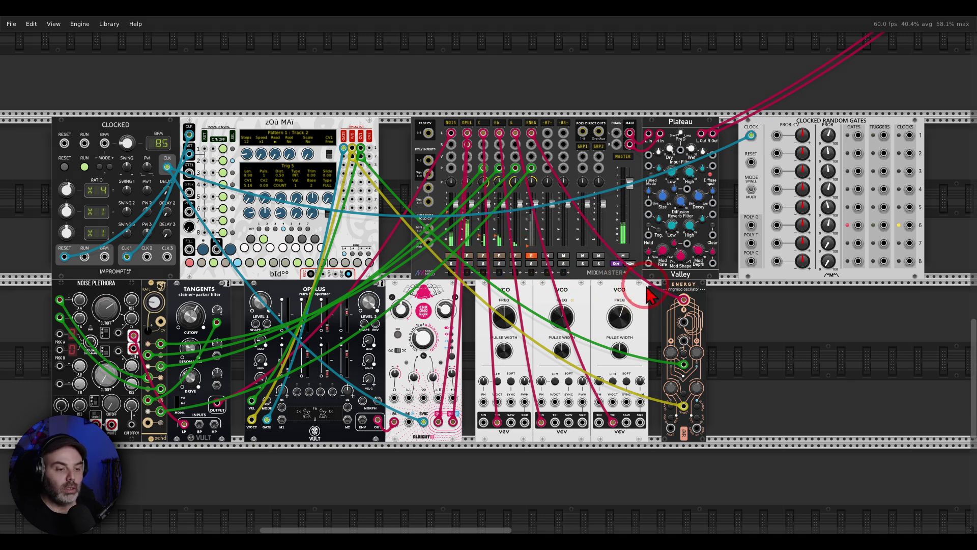
{"action": "mouse_move", "coordinate": [644, 291]}
{"action": "left_mouse_down"}
{"action": "mouse_move", "coordinate": [484, 281]}
{"action": "mouse_move", "coordinate": [537, 333]}
{"action": "mouse_move", "coordinate": [653, 295]}
{"action": "left_mouse_up"}
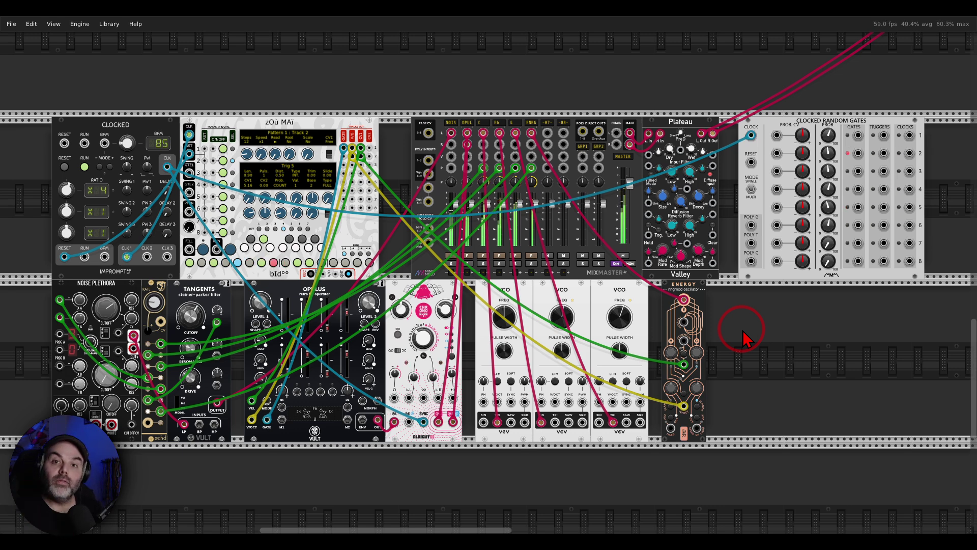
Check the NOIS (5.0 s linear), OPUL and C (6.5 s linear) fades, then pan to Clocked Random Gates
{"action": "scroll", "coordinate": [492, 151], "scroll_direction": "up", "scroll_amount": 3}
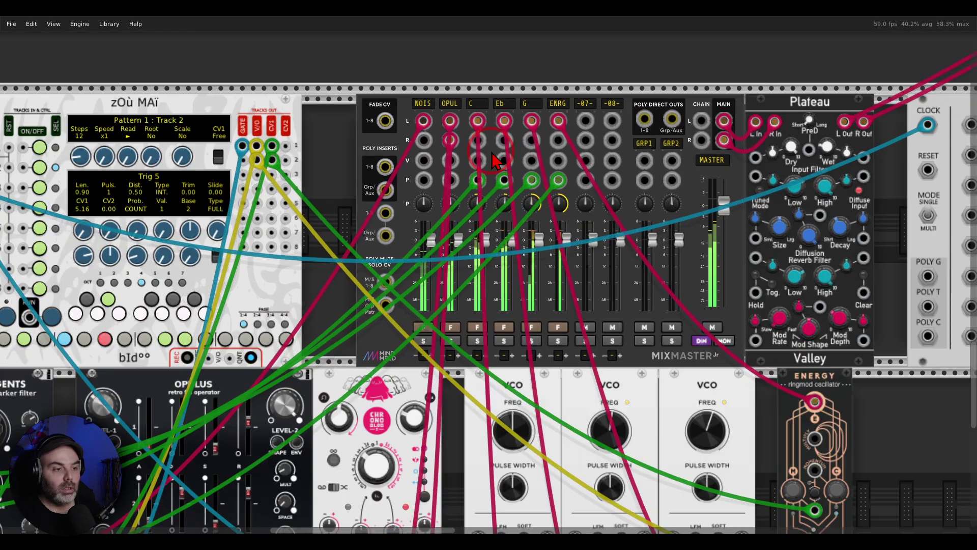
{"action": "right_click", "coordinate": [422, 105]}
{"action": "left_click", "coordinate": [447, 62]}
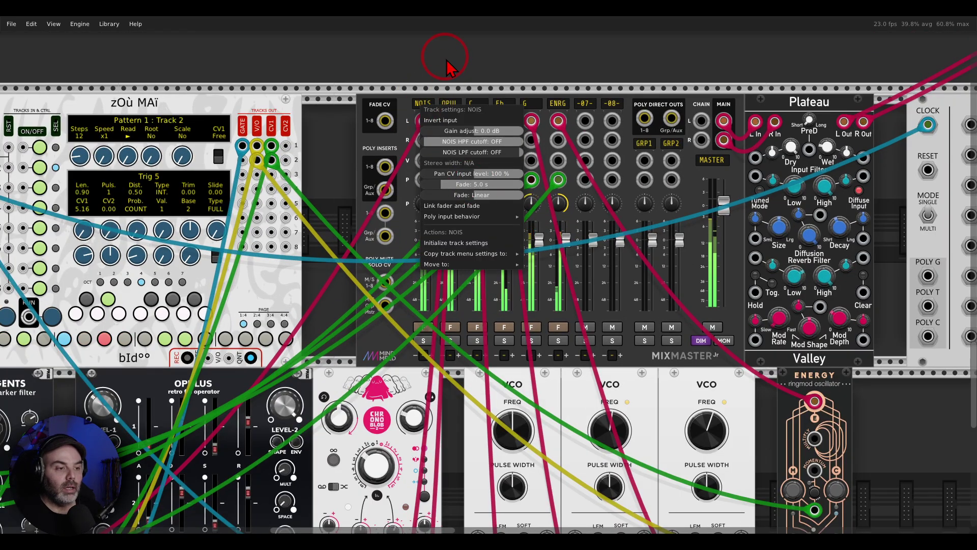
{"action": "right_click", "coordinate": [449, 103]}
{"action": "left_click", "coordinate": [473, 82]}
{"action": "right_click", "coordinate": [471, 104]}
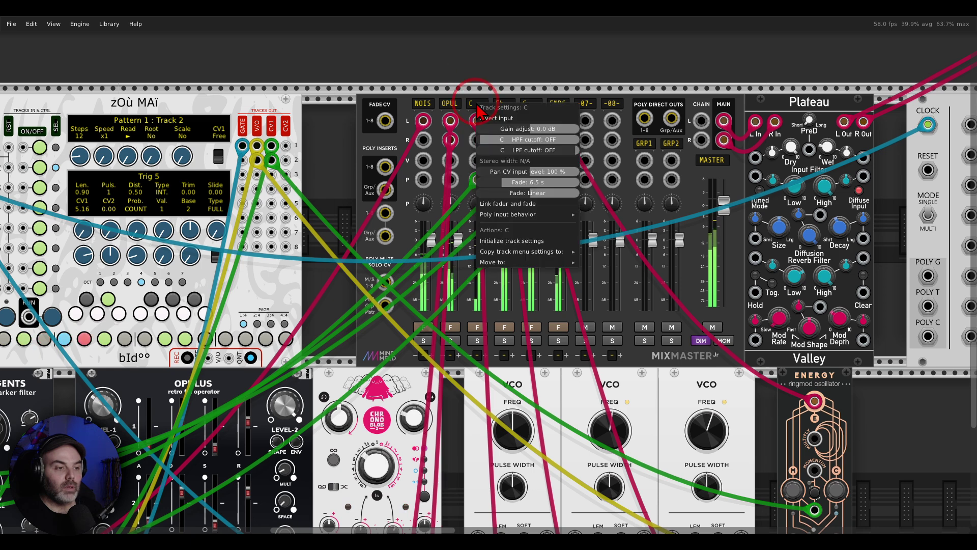
{"action": "left_click", "coordinate": [501, 90]}
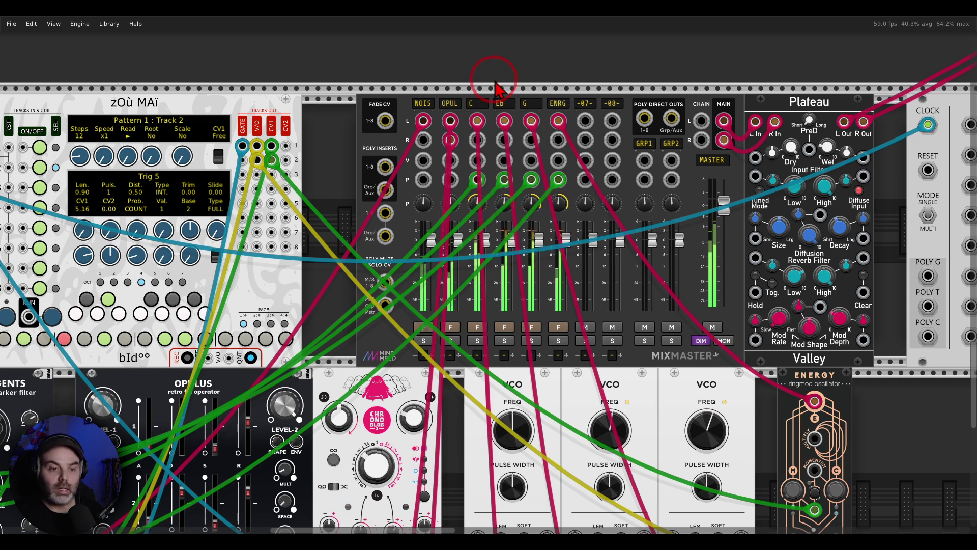
{"action": "left_click_drag", "start_coordinate": [625, 102], "coordinate": [309, 94]}
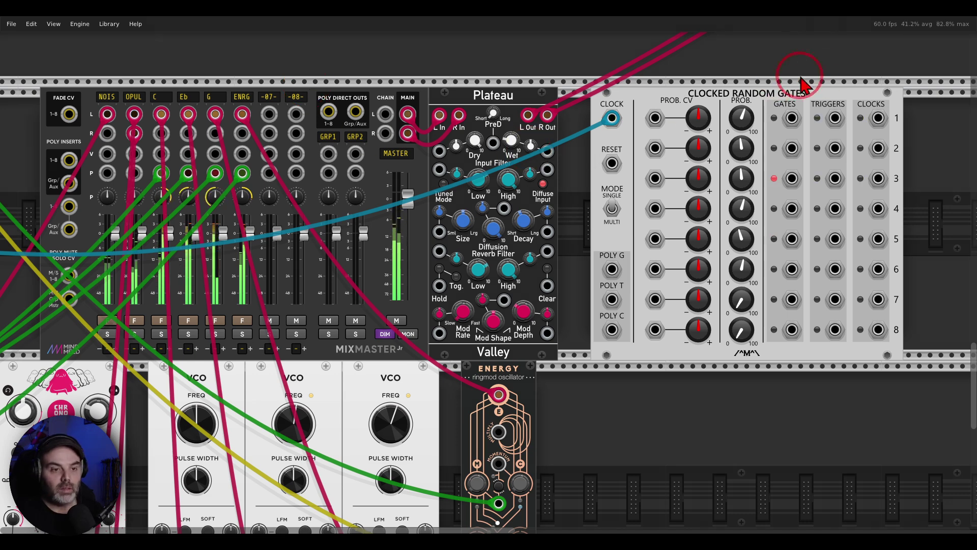
{"action": "mouse_move", "coordinate": [809, 67]}
{"action": "left_mouse_down"}
{"action": "mouse_move", "coordinate": [639, 91]}
{"action": "mouse_move", "coordinate": [763, 134]}
{"action": "mouse_move", "coordinate": [824, 73]}
{"action": "left_mouse_up"}
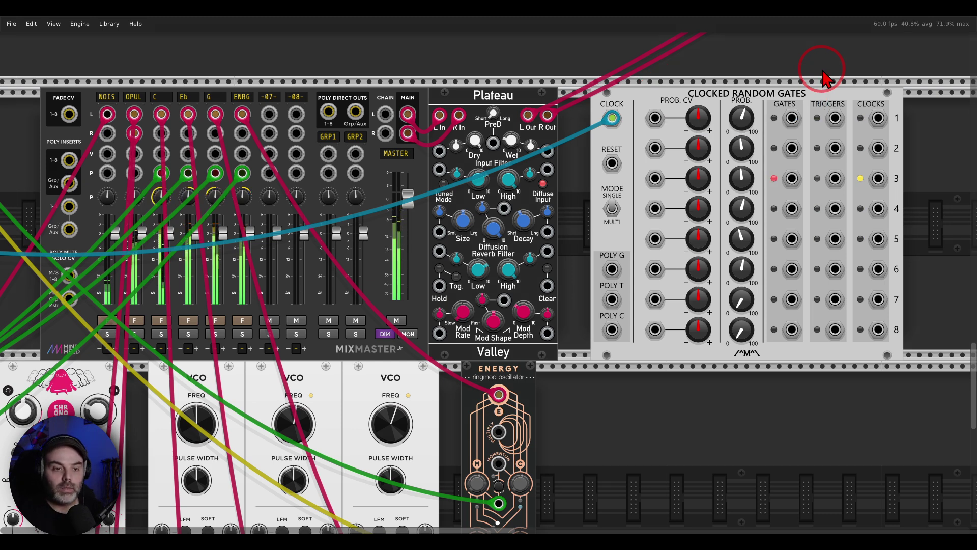
{"action": "mouse_move", "coordinate": [766, 94]}
{"action": "left_mouse_down"}
{"action": "mouse_move", "coordinate": [708, 147]}
{"action": "mouse_move", "coordinate": [710, 285]}
{"action": "mouse_move", "coordinate": [726, 300]}
{"action": "mouse_move", "coordinate": [769, 239]}
{"action": "mouse_move", "coordinate": [772, 100]}
{"action": "left_mouse_up"}
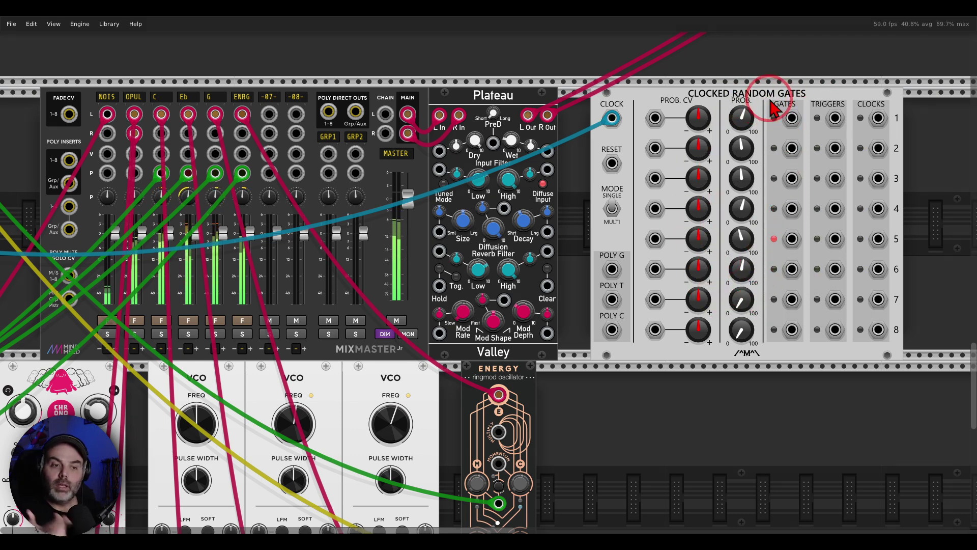
{"action": "mouse_move", "coordinate": [636, 235]}
{"action": "left_mouse_down"}
{"action": "mouse_move", "coordinate": [589, 243]}
{"action": "mouse_move", "coordinate": [591, 278]}
{"action": "mouse_move", "coordinate": [630, 289]}
{"action": "mouse_move", "coordinate": [642, 244]}
{"action": "left_mouse_up"}
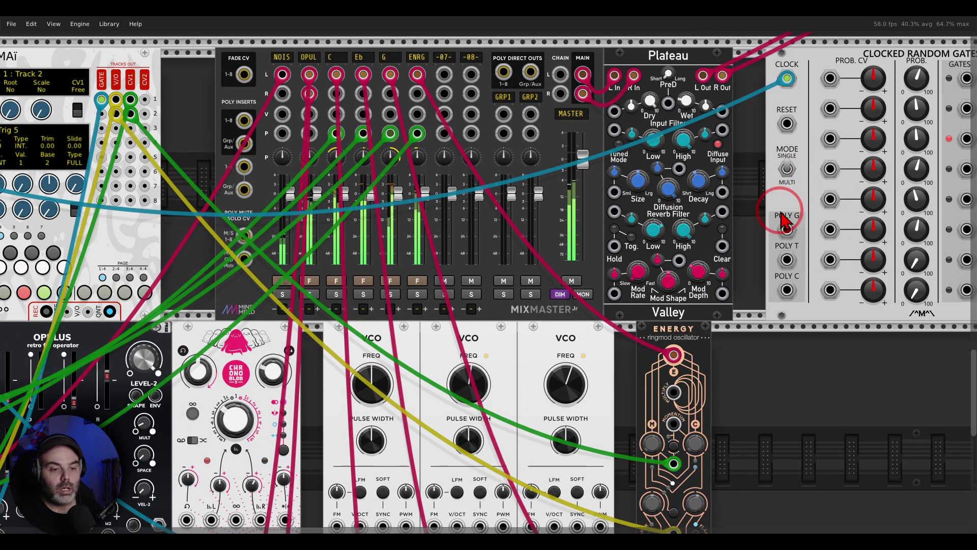
Cable Clocked Random Gates' POLY G output to MixMaster Jr's POLY MUTE/SOLO CV M/S 1-8 input
{"action": "left_click_drag", "start_coordinate": [787, 229], "coordinate": [244, 236]}
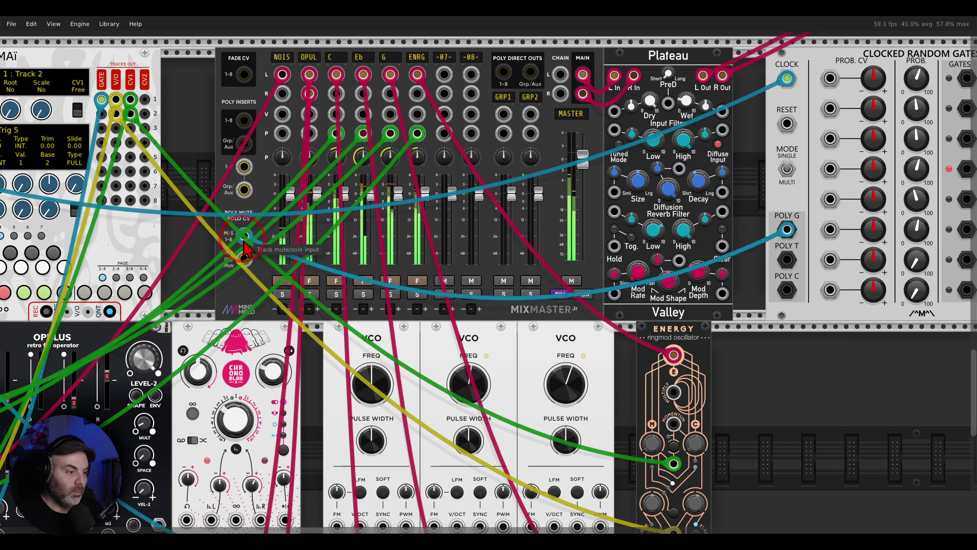
{"action": "scroll", "coordinate": [274, 254], "scroll_direction": "left", "scroll_amount": 5}
{"action": "scroll", "coordinate": [275, 254], "scroll_direction": "up", "scroll_amount": 2}
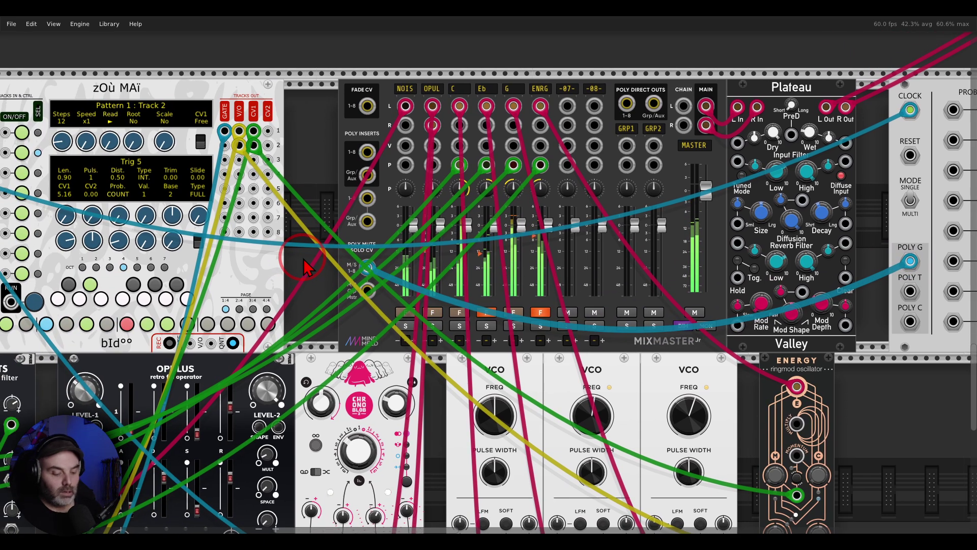
{"action": "mouse_move", "coordinate": [590, 188]}
{"action": "left_mouse_down"}
{"action": "mouse_move", "coordinate": [416, 183]}
{"action": "mouse_move", "coordinate": [347, 279]}
{"action": "mouse_move", "coordinate": [491, 367]}
{"action": "mouse_move", "coordinate": [590, 213]}
{"action": "left_mouse_up"}
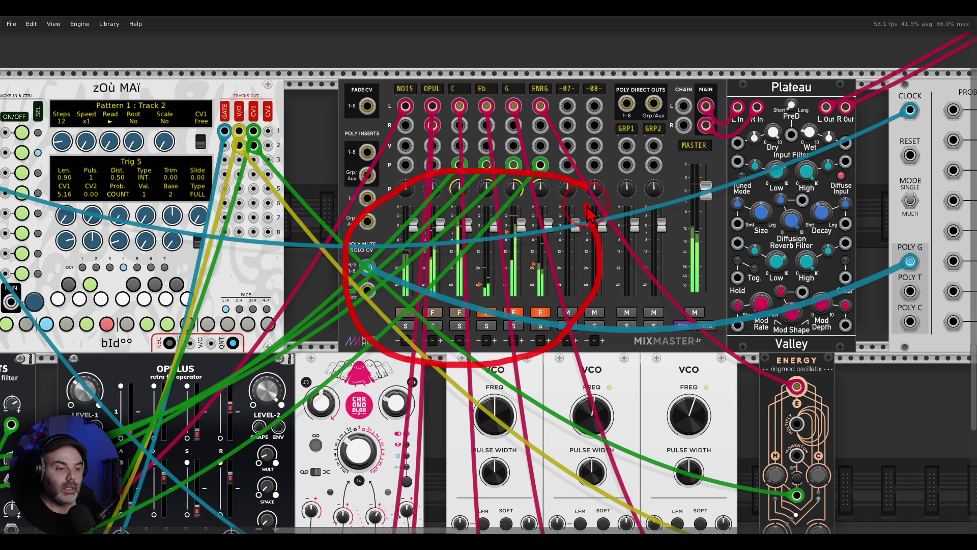